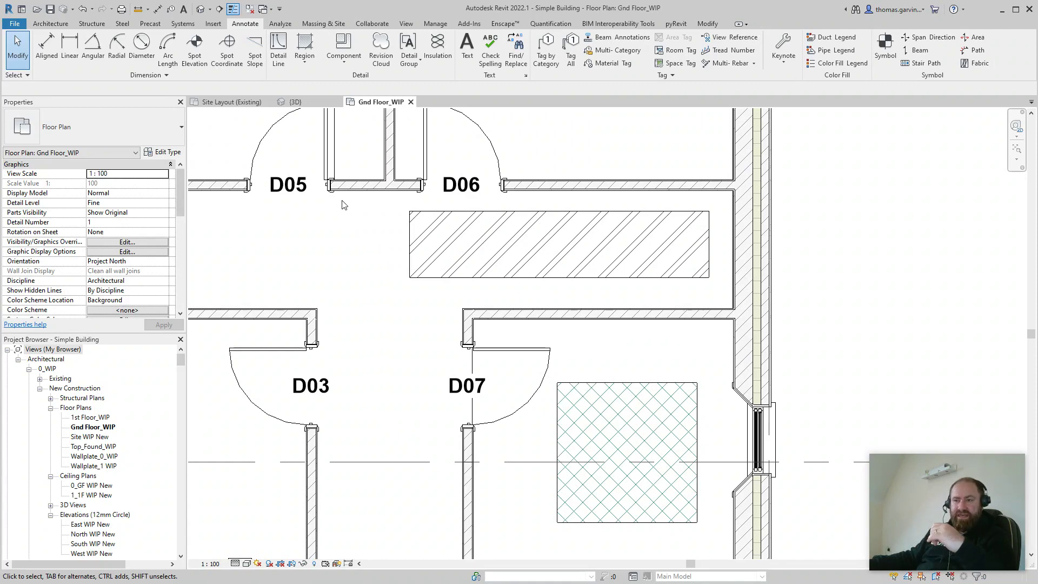
# Create a new family from the Annotations folder's Metric Generic Tag.rft template
pyautogui.click(17, 24)
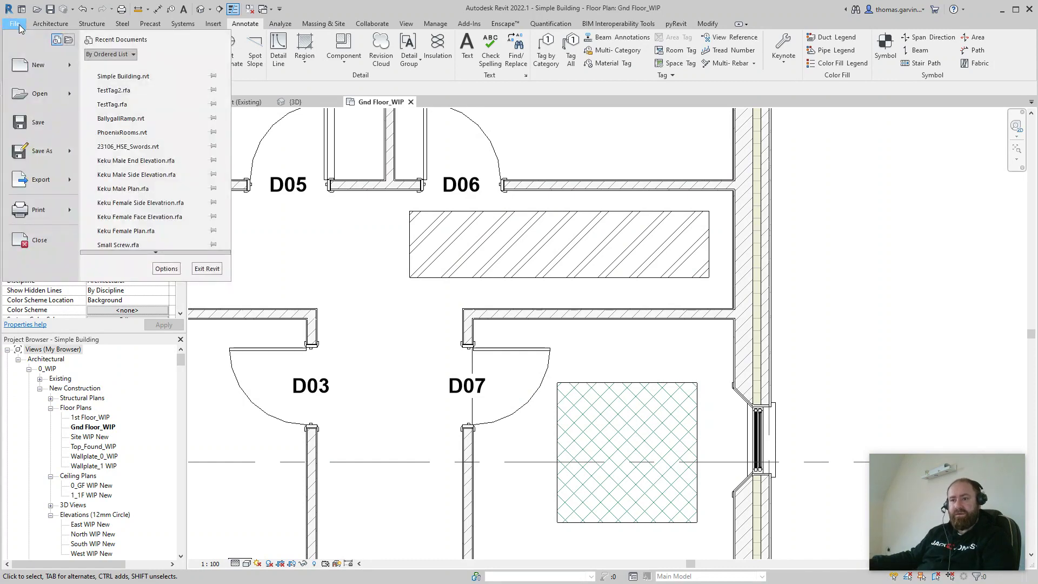
pyautogui.moveTo(41, 65)
pyautogui.click(145, 105)
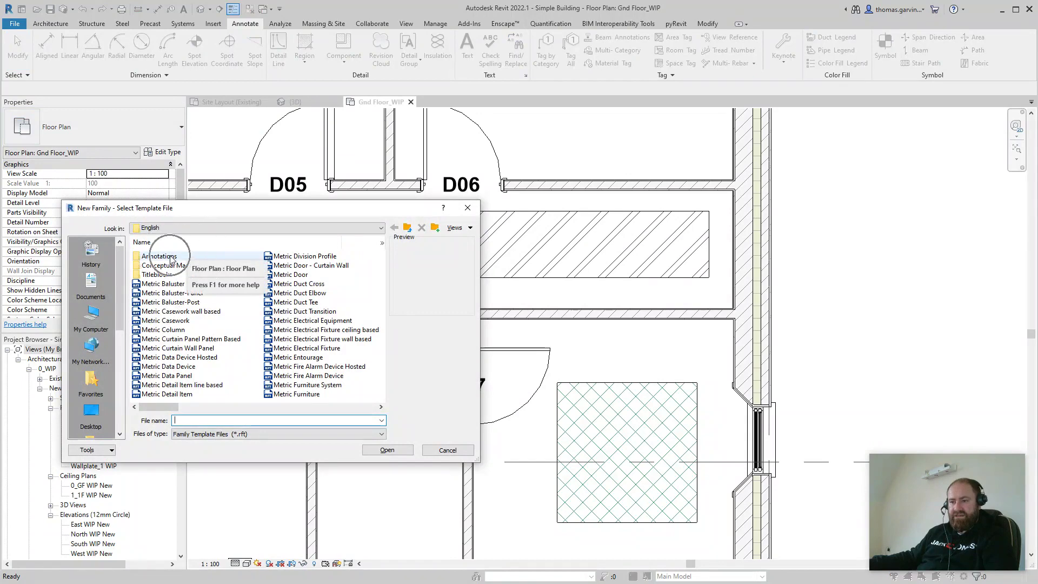
pyautogui.doubleClick(172, 257)
pyautogui.click(165, 339)
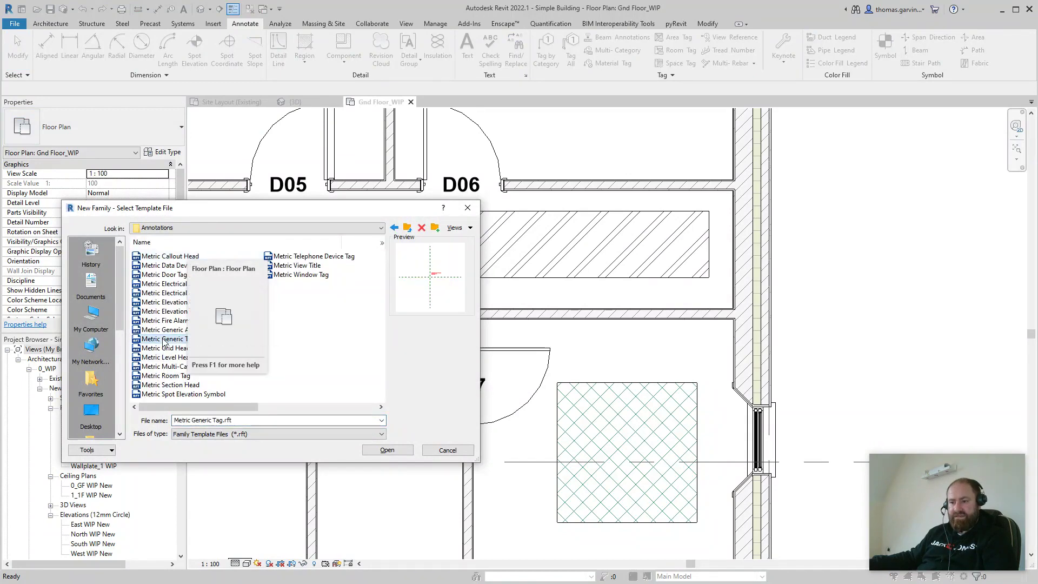
pyautogui.click(387, 449)
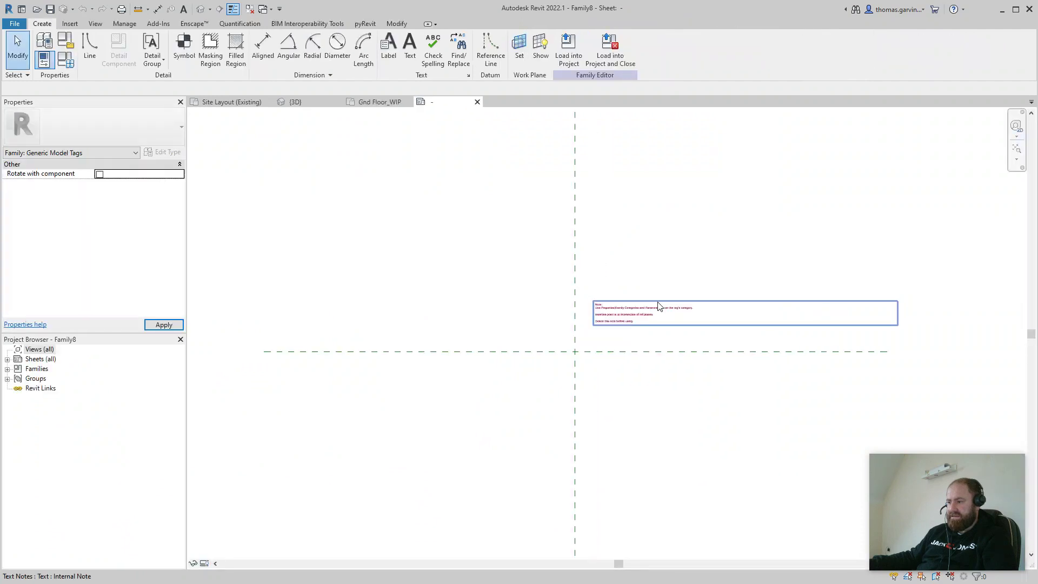
# Delete the template's instruction note from the tag family
pyautogui.scroll(2, 657, 322)
pyautogui.click(643, 314)
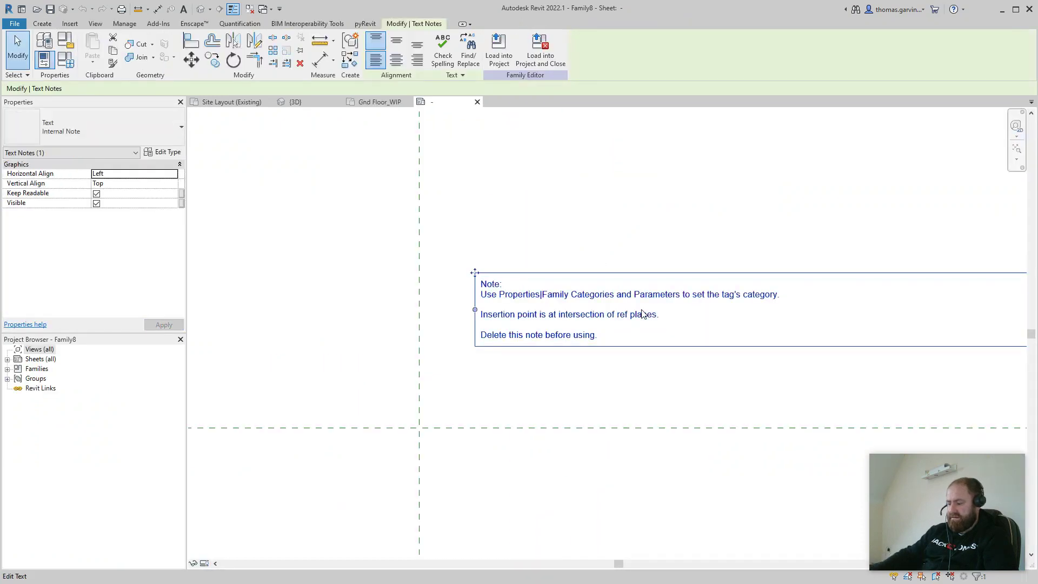
pyautogui.press('Delete')
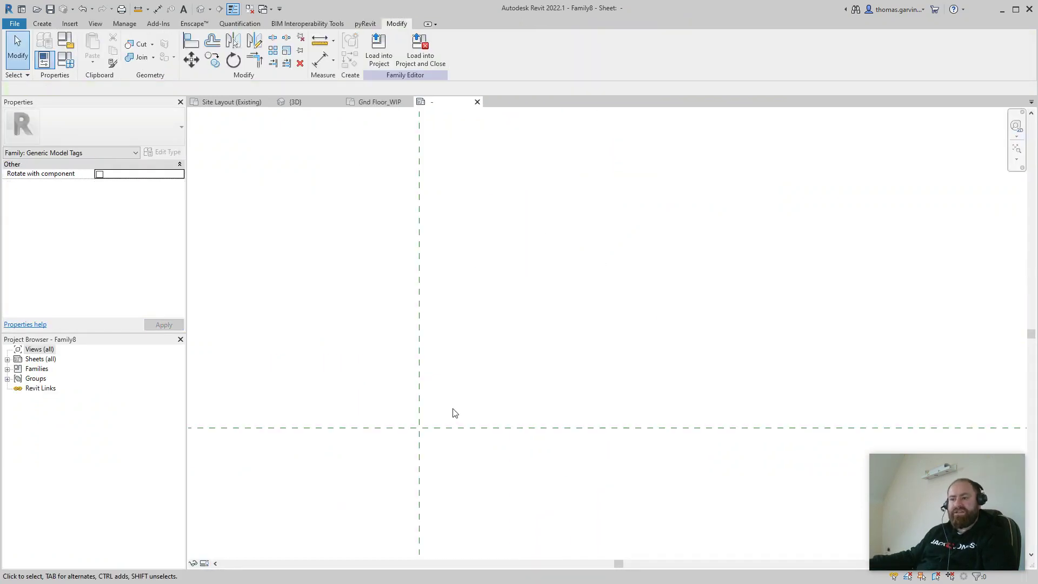
pyautogui.moveTo(441, 421); pyautogui.dragTo(468, 343, button='middle')
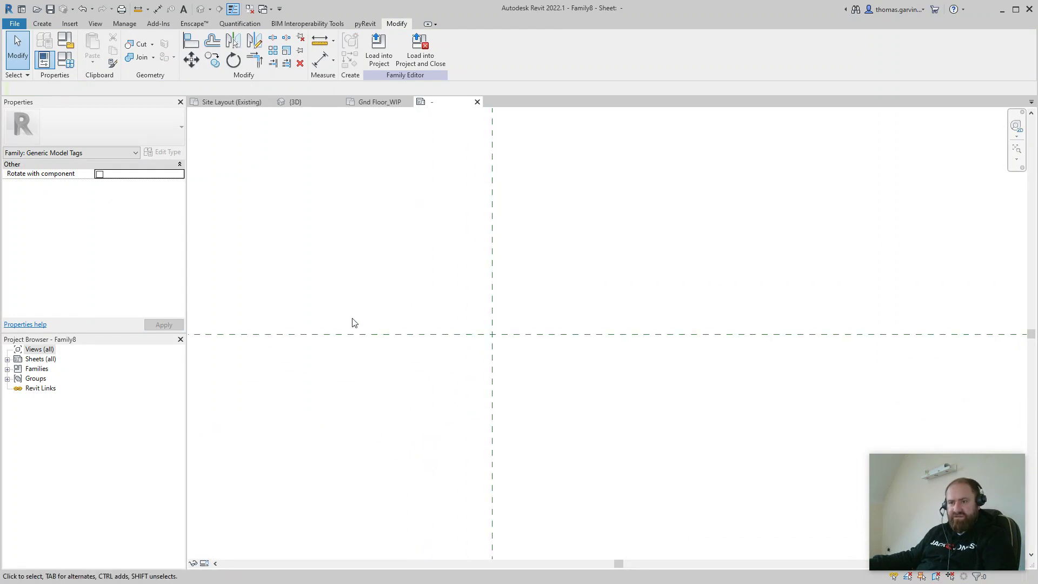
# Set the family category to Detail Item Tags
pyautogui.click(71, 43)
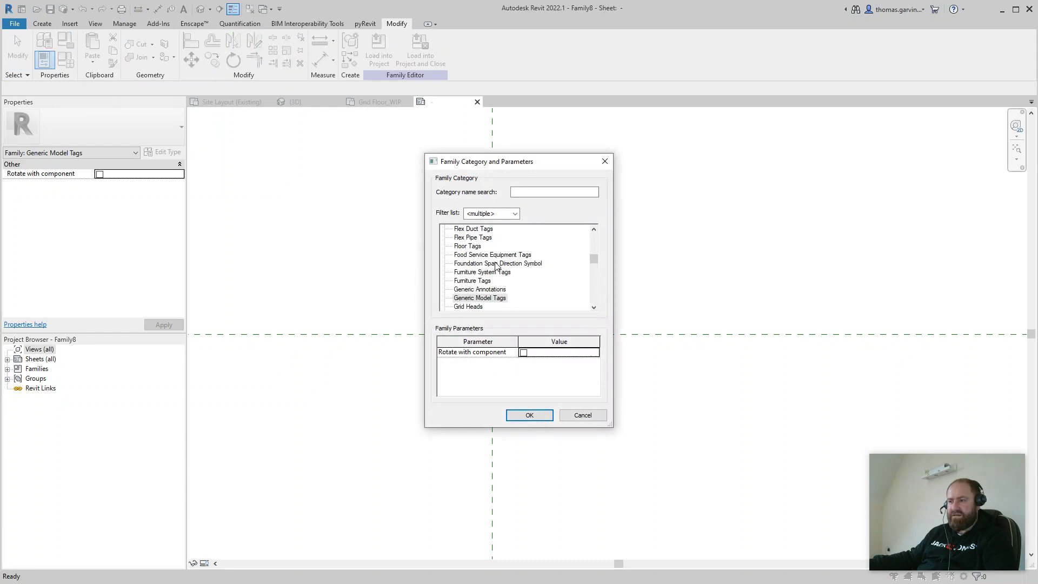
pyautogui.scroll(6, 496, 265)
pyautogui.click(477, 240)
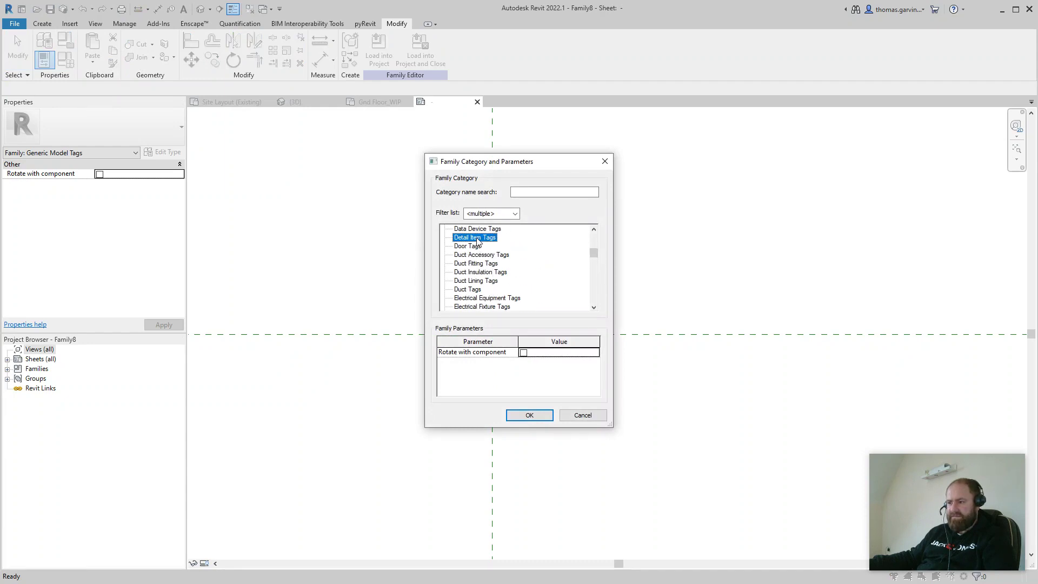
pyautogui.click(529, 415)
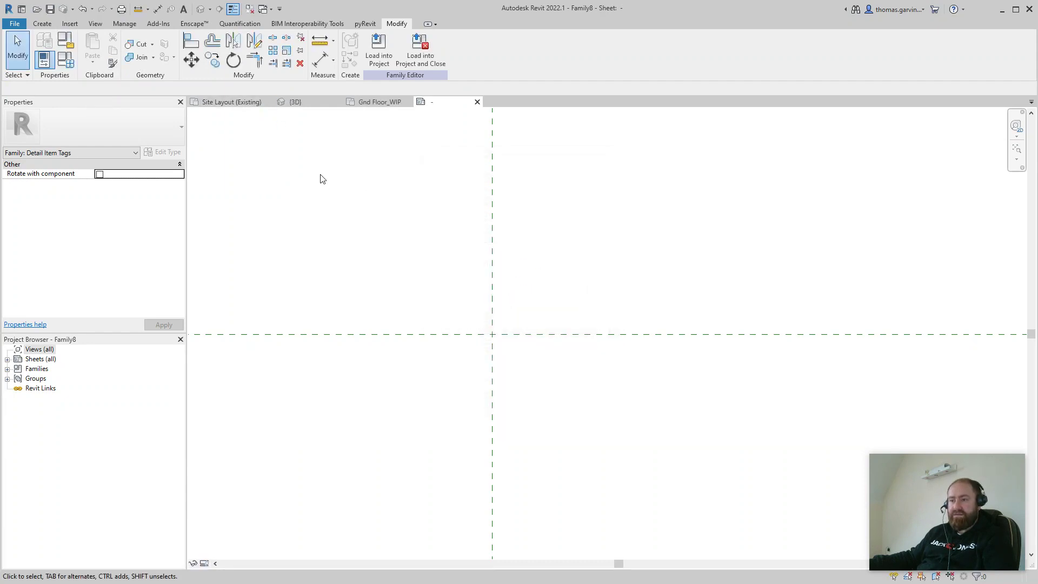
pyautogui.click(42, 27)
pyautogui.click(391, 47)
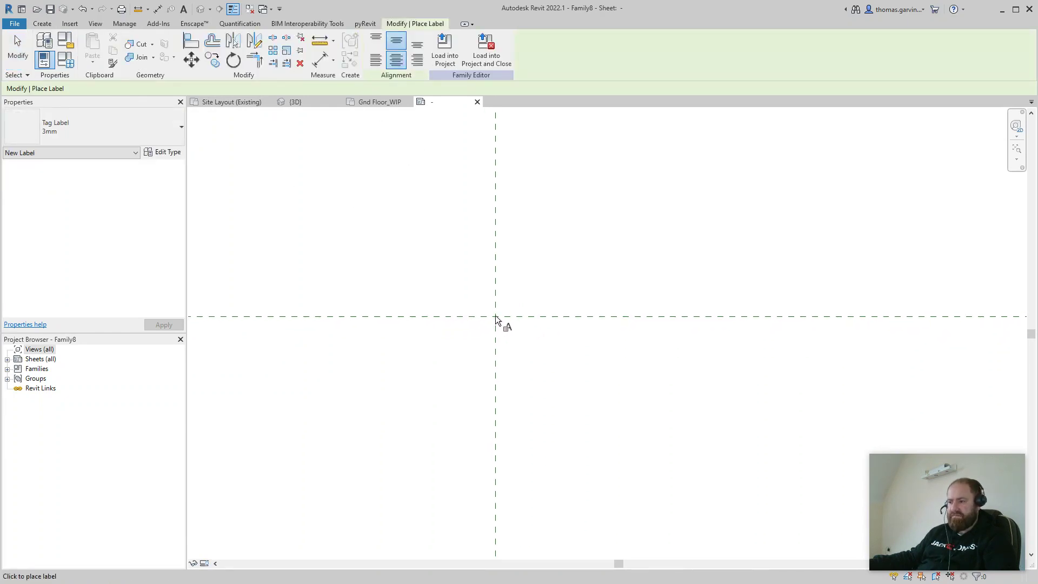
pyautogui.click(303, 259)
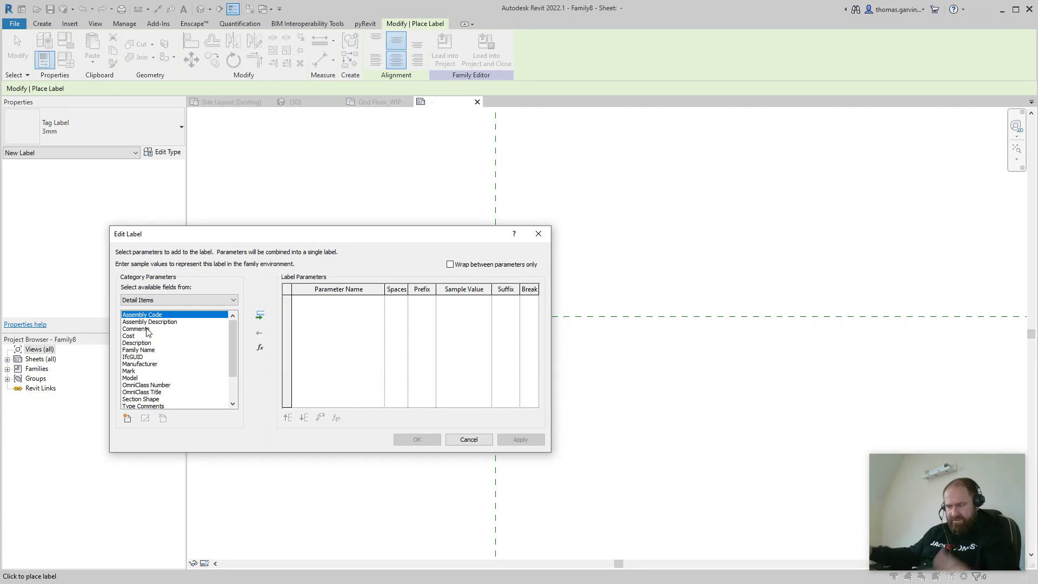
pyautogui.click(468, 439)
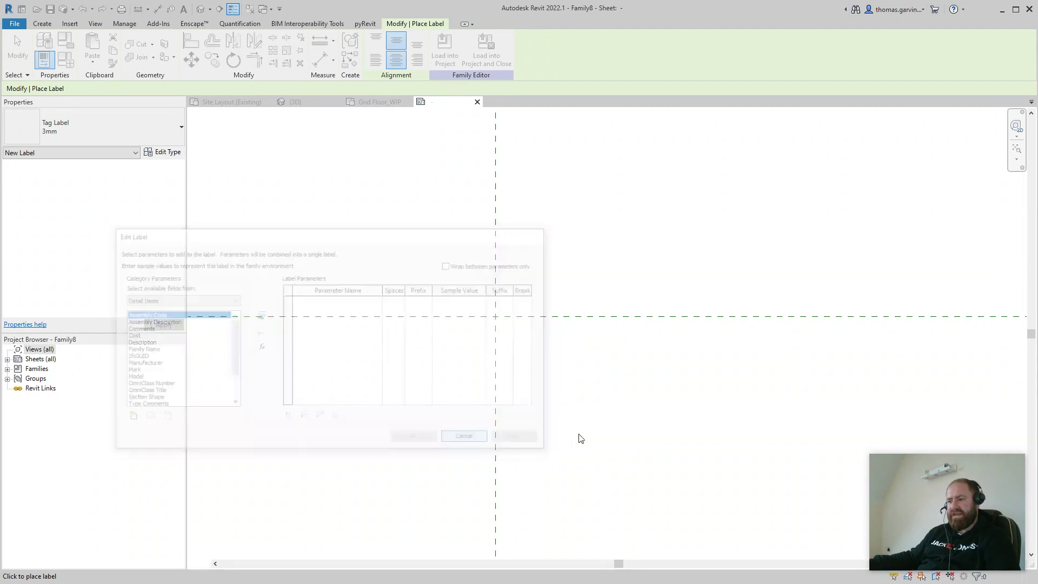
pyautogui.press('Escape')
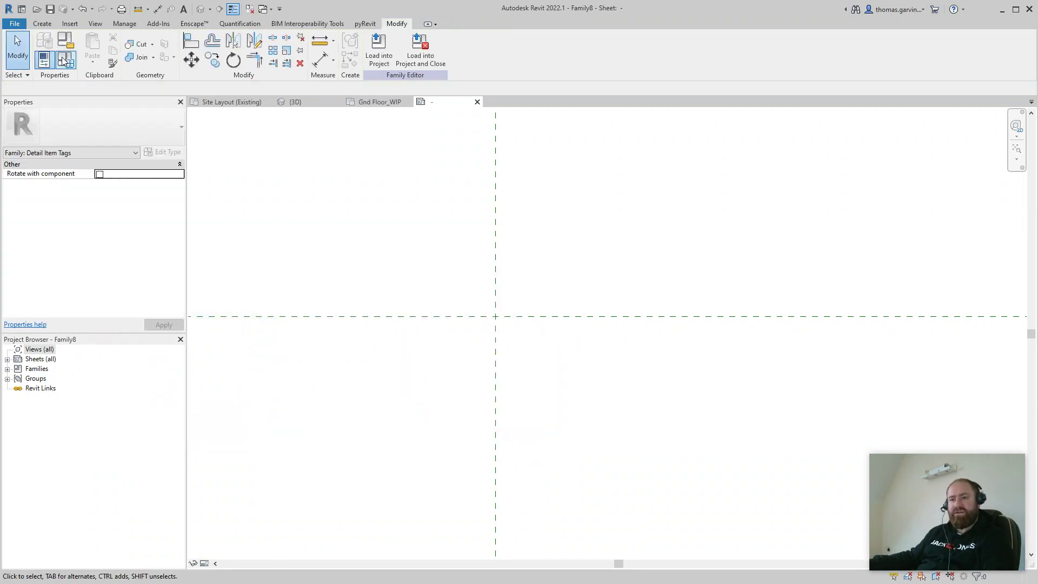
# Switch Family8's category from Detail Item Tags to Floor Tags
pyautogui.click(71, 43)
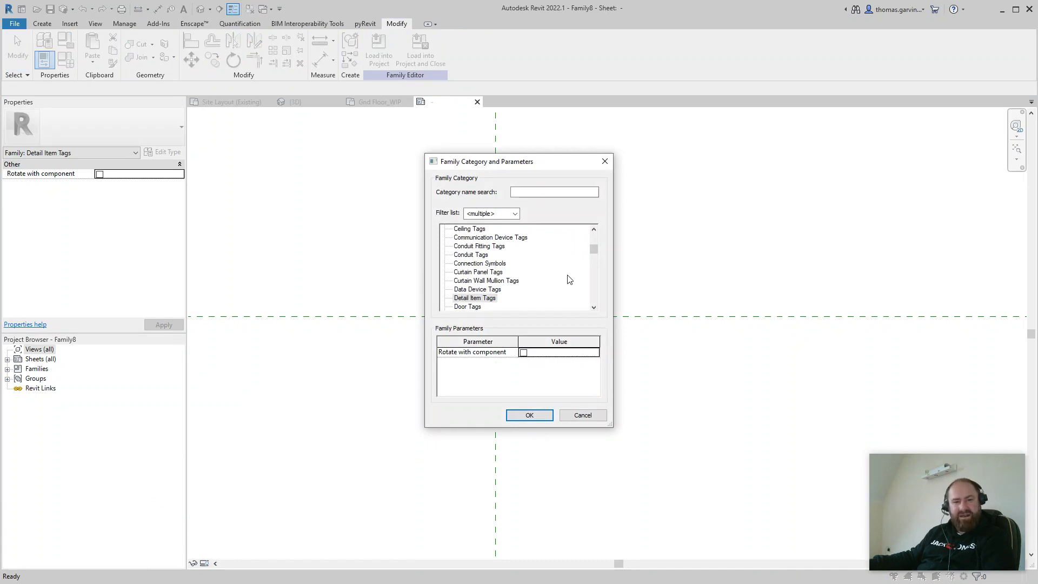
pyautogui.scroll(-5, 534, 276)
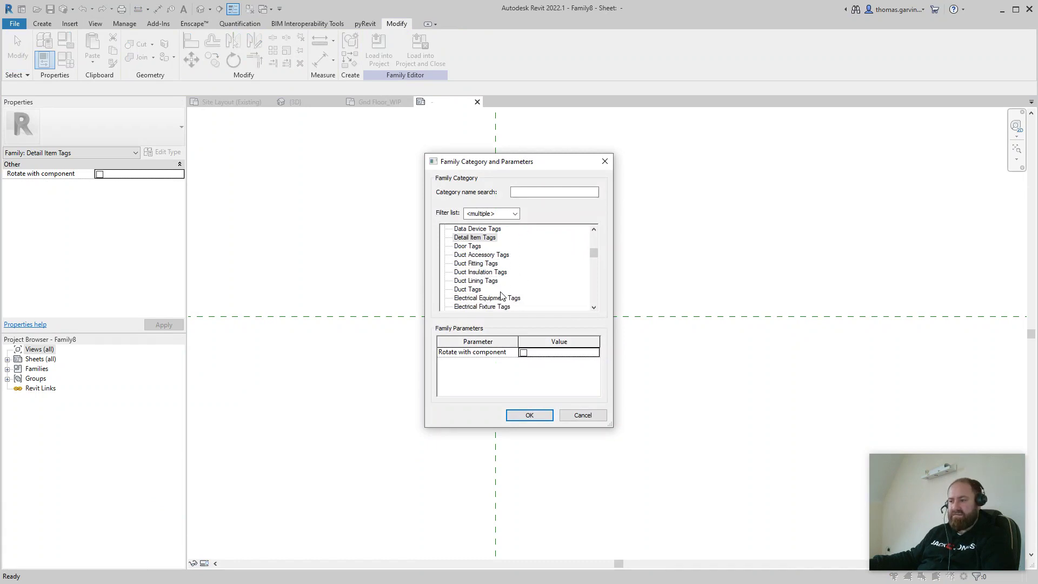
pyautogui.scroll(-1, 462, 296)
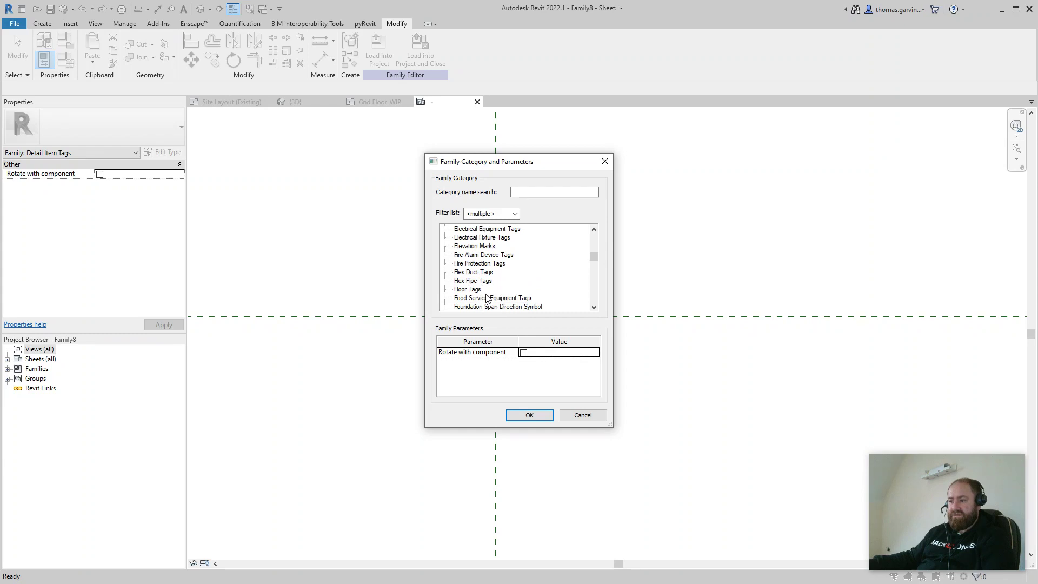
pyautogui.click(465, 289)
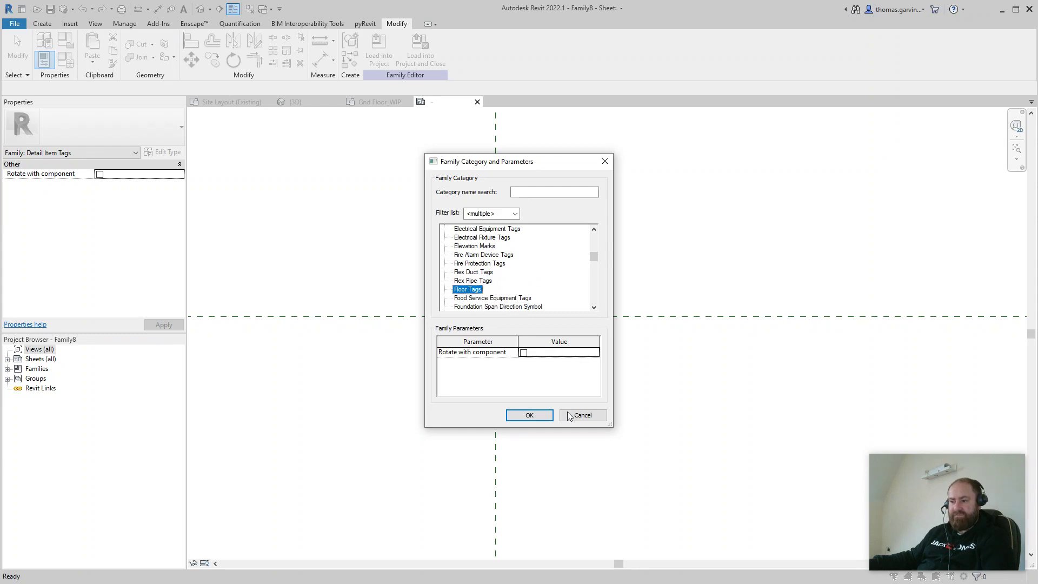
pyautogui.click(530, 417)
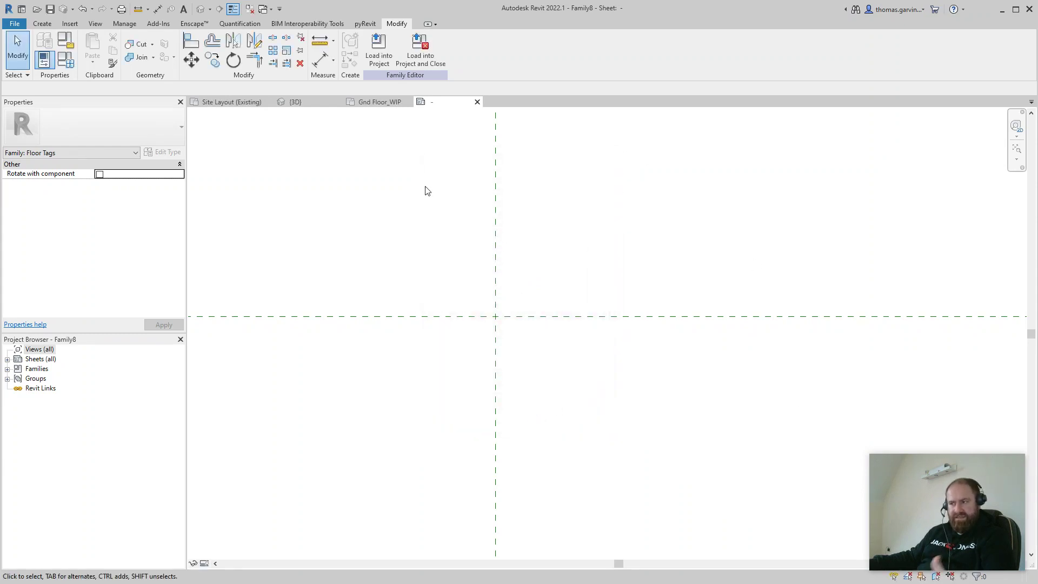
# Place a label using the floor Area parameter at the reference-plane intersection
pyautogui.click(42, 23)
pyautogui.click(389, 52)
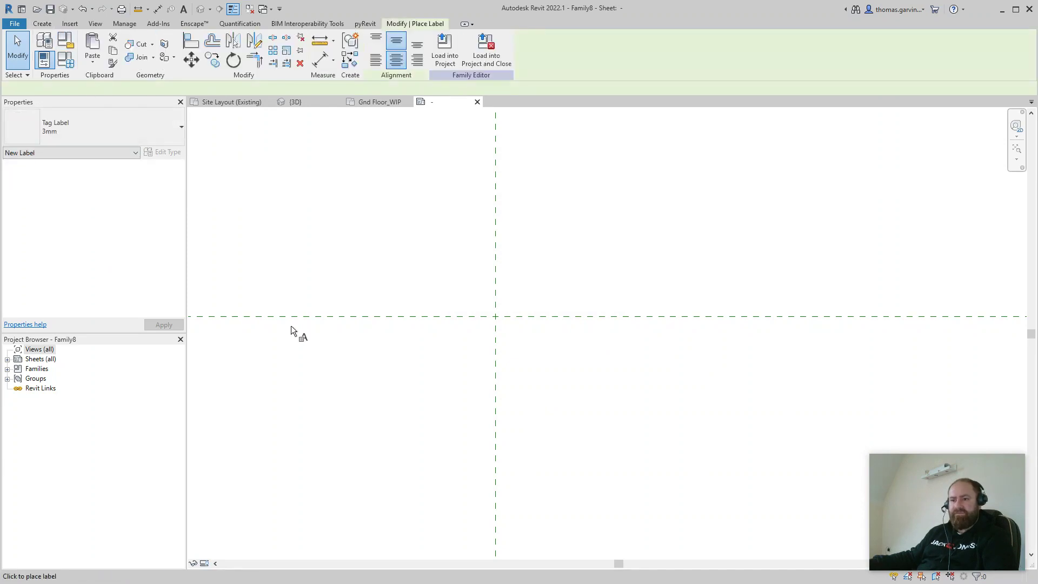
pyautogui.click(495, 317)
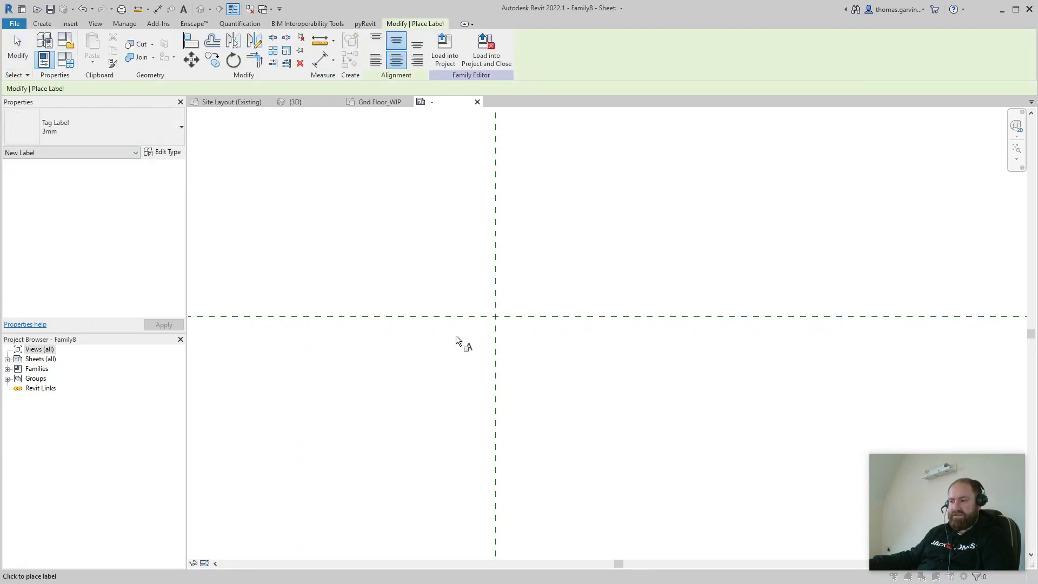
pyautogui.click(130, 323)
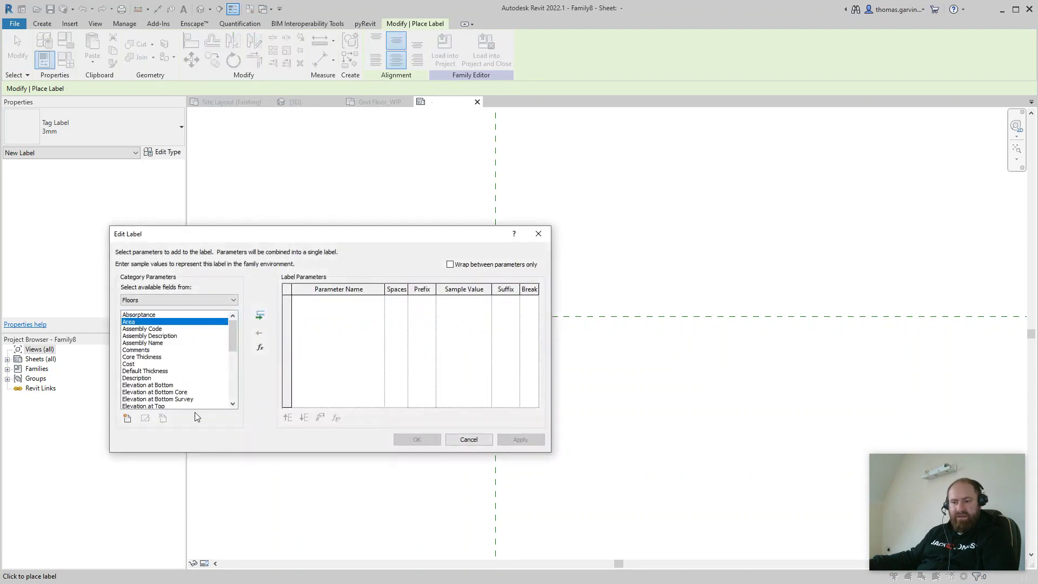
pyautogui.click(259, 318)
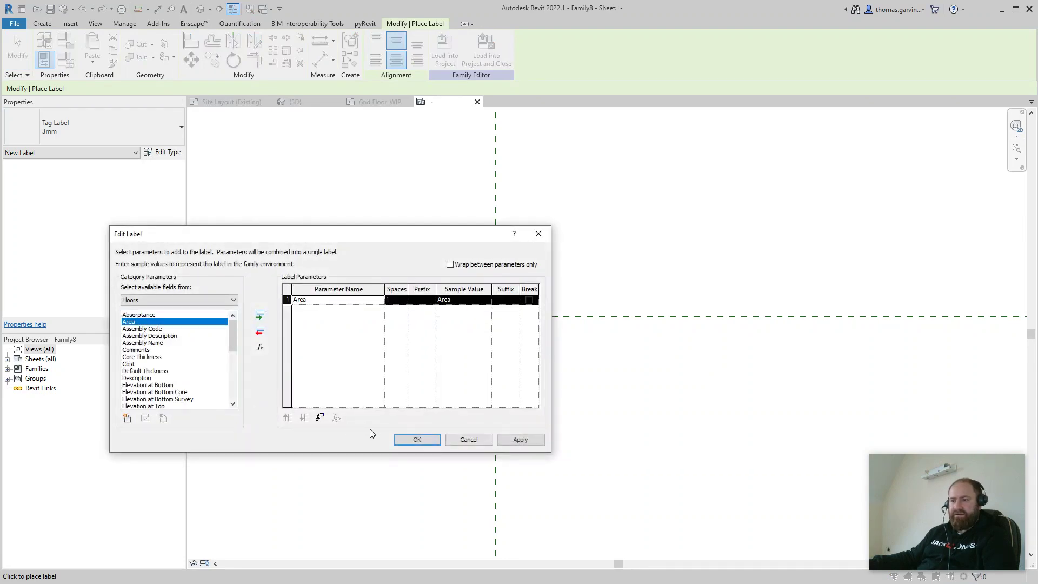
pyautogui.click(416, 440)
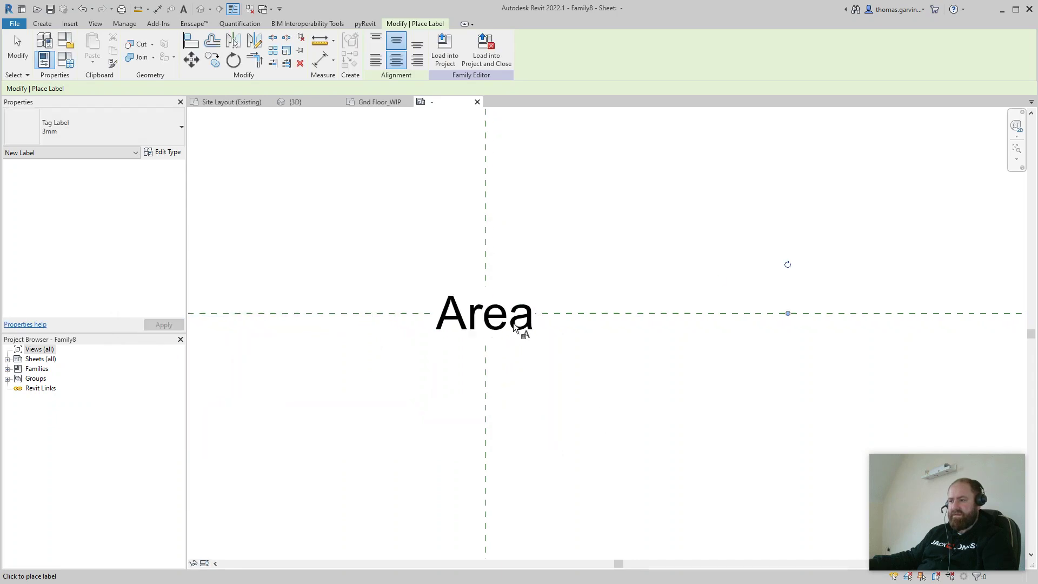
pyautogui.press('Escape')
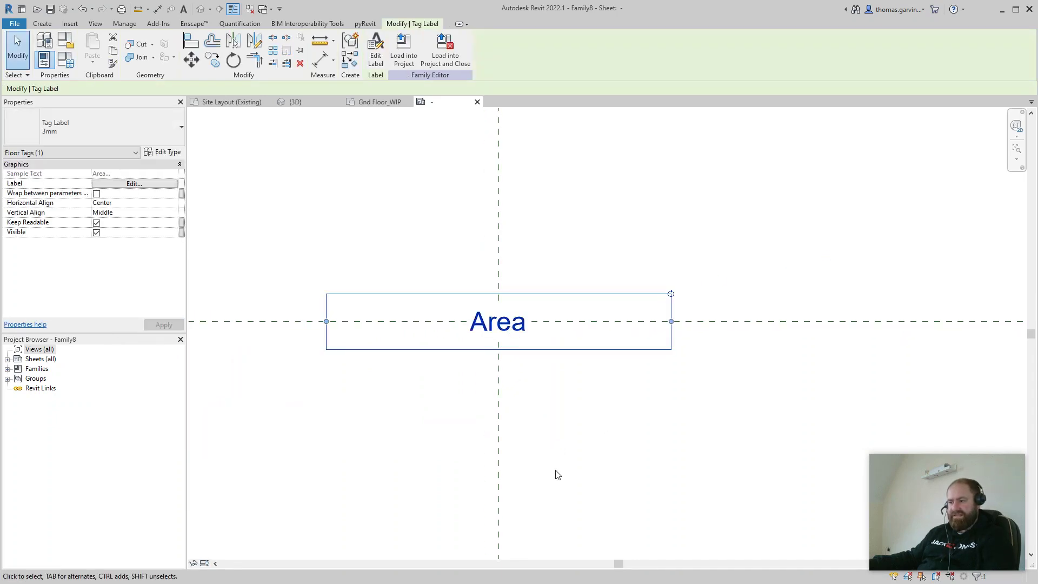
# Zoom out to the Area label and open Family Category and Parameters showing Floor Tags
pyautogui.scroll(-1, 559, 478)
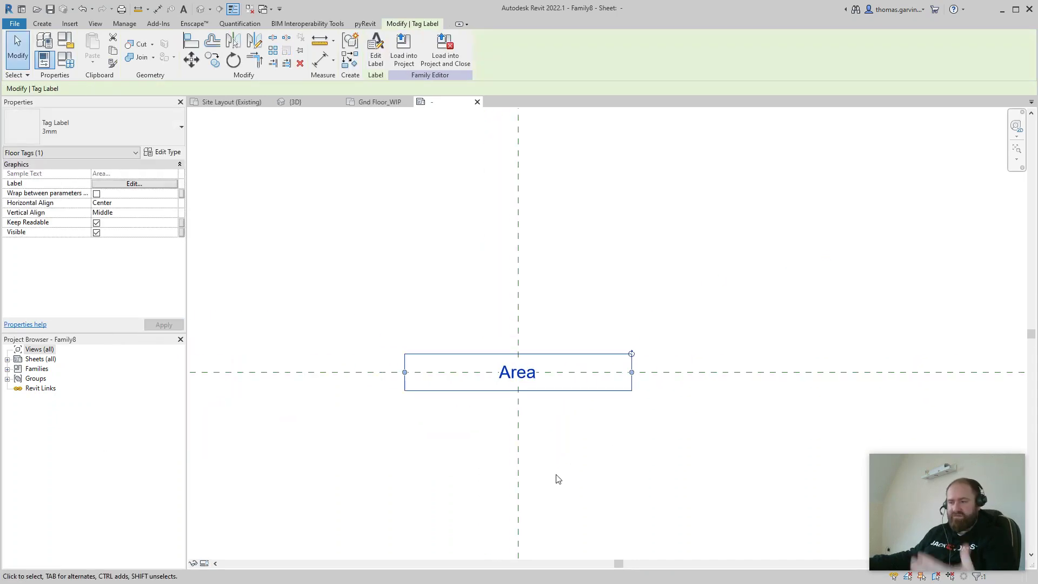
pyautogui.scroll(-1, 563, 488)
pyautogui.moveTo(562, 489); pyautogui.dragTo(604, 407, button='middle')
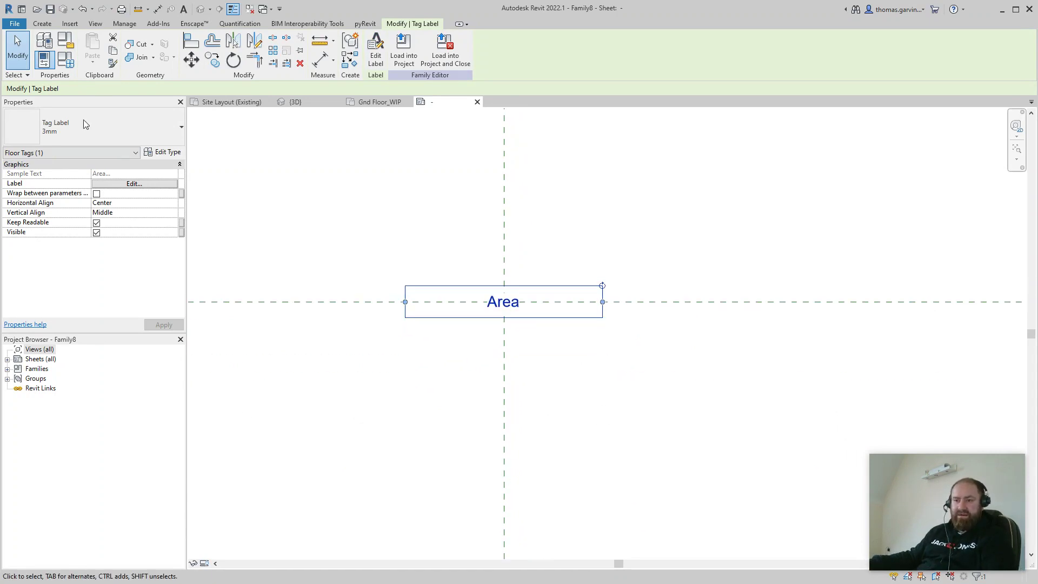
pyautogui.click(67, 44)
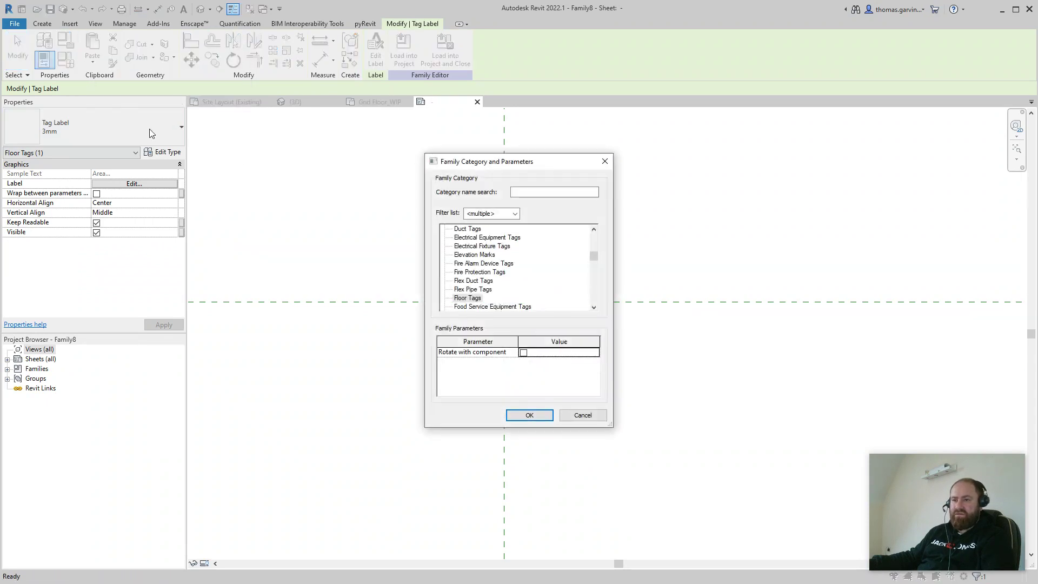
# Change the family category from Floor Tags back to Detail Item Tags
pyautogui.press('Return')
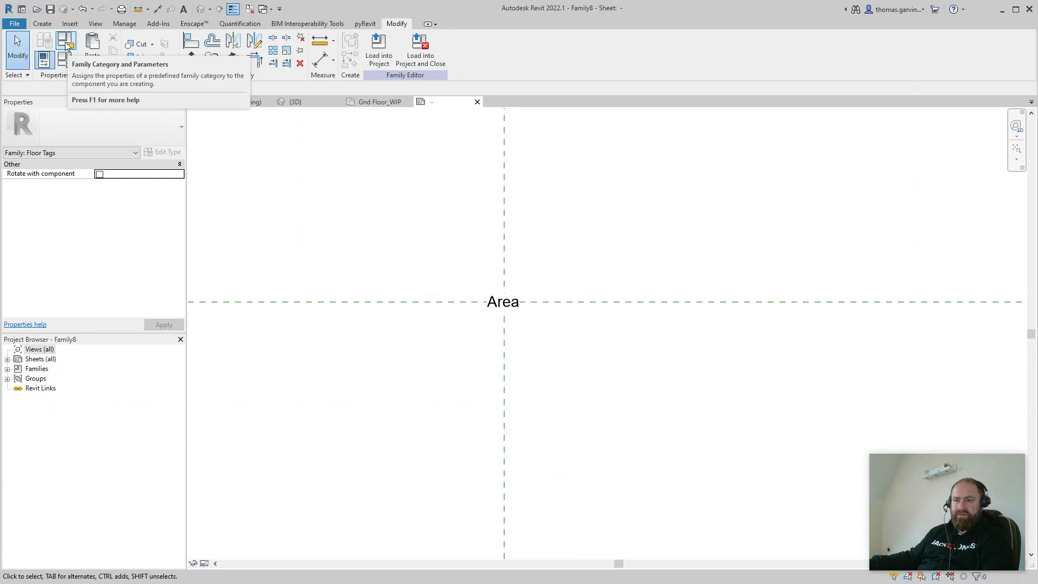
pyautogui.click(67, 43)
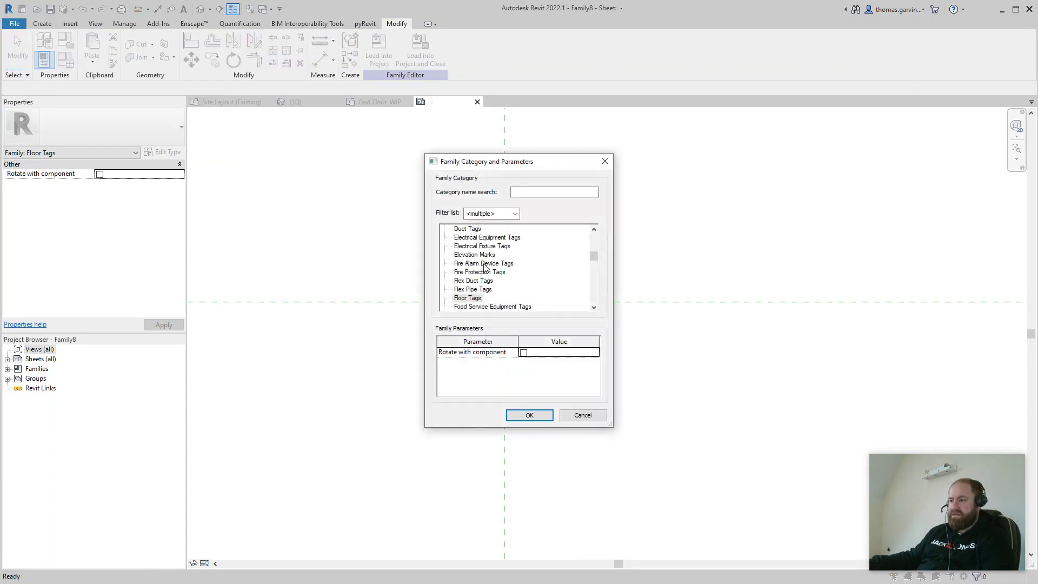
pyautogui.scroll(2, 475, 254)
pyautogui.scroll(1, 470, 251)
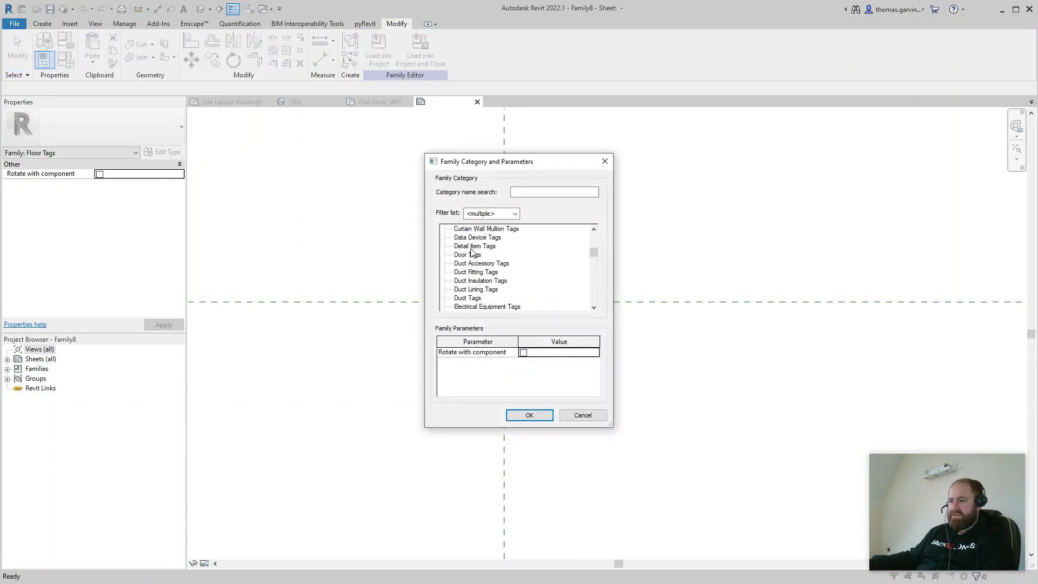
pyautogui.click(473, 246)
pyautogui.click(529, 415)
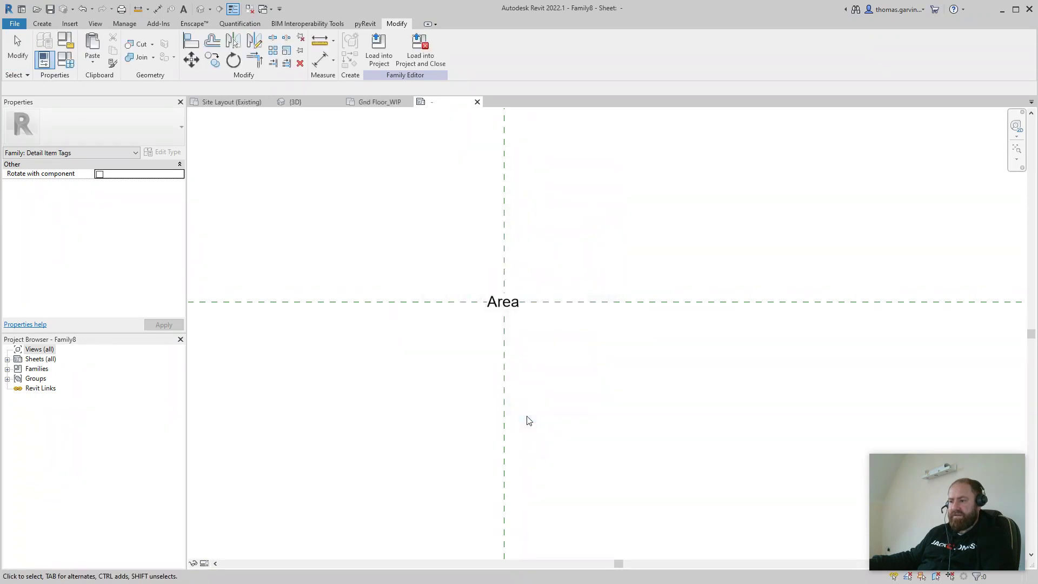
# Check the Area label's parameters in Edit Label, then cut the label out
pyautogui.scroll(1, 507, 307)
pyautogui.click(507, 307)
pyautogui.click(506, 307)
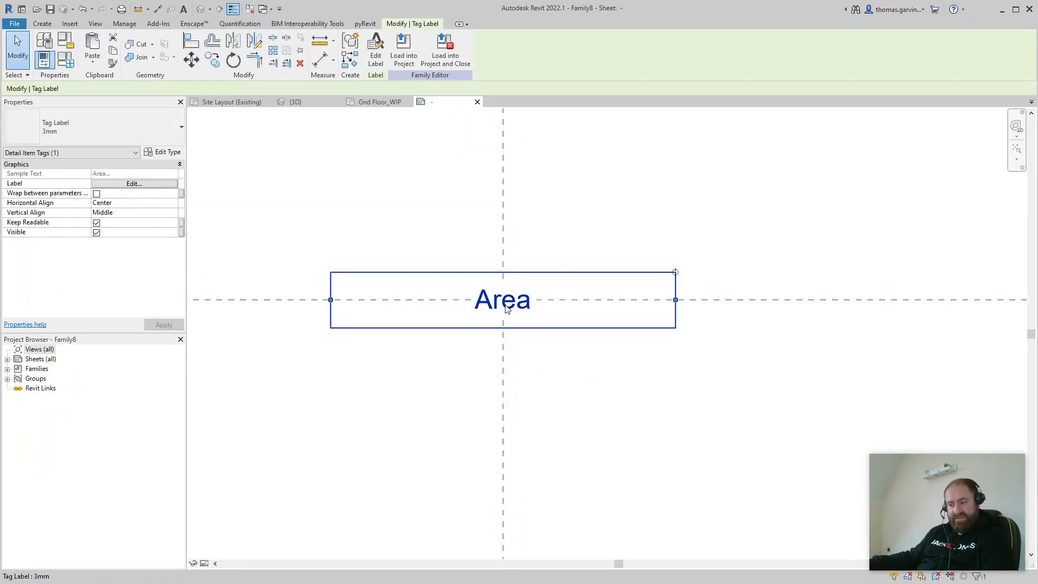
pyautogui.click(376, 51)
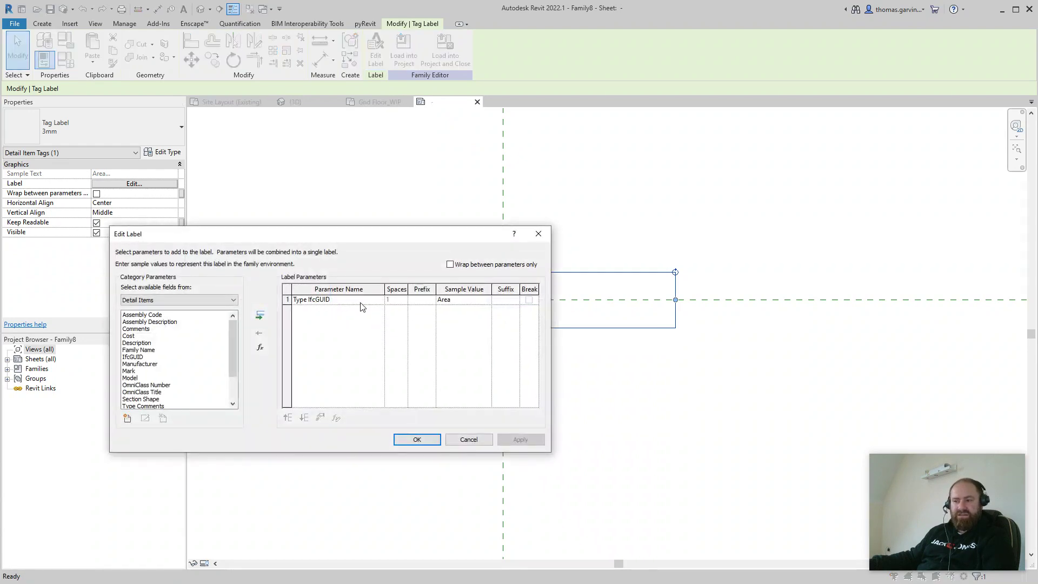
pyautogui.click(469, 440)
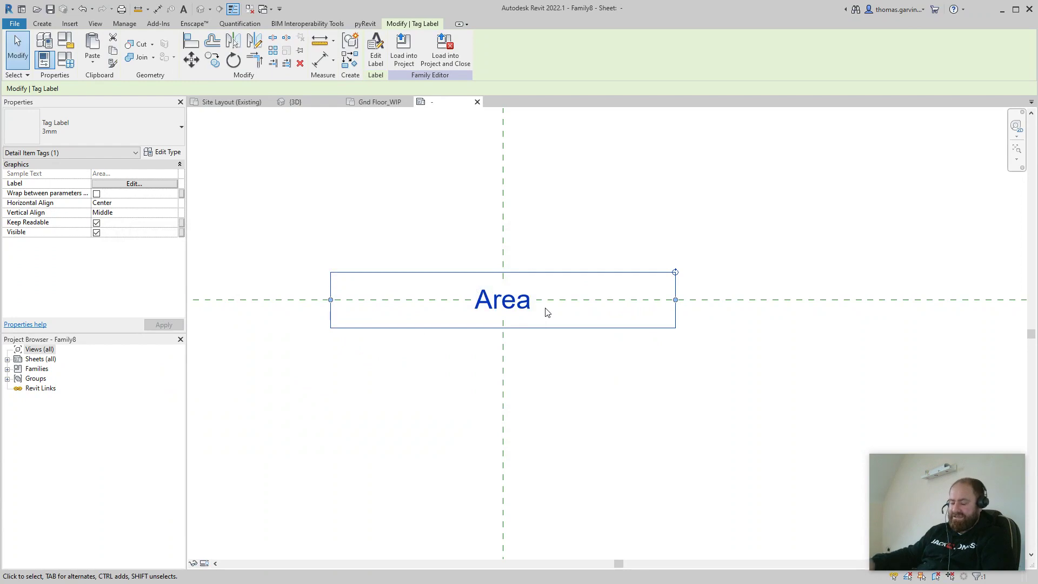
pyautogui.press('Delete')
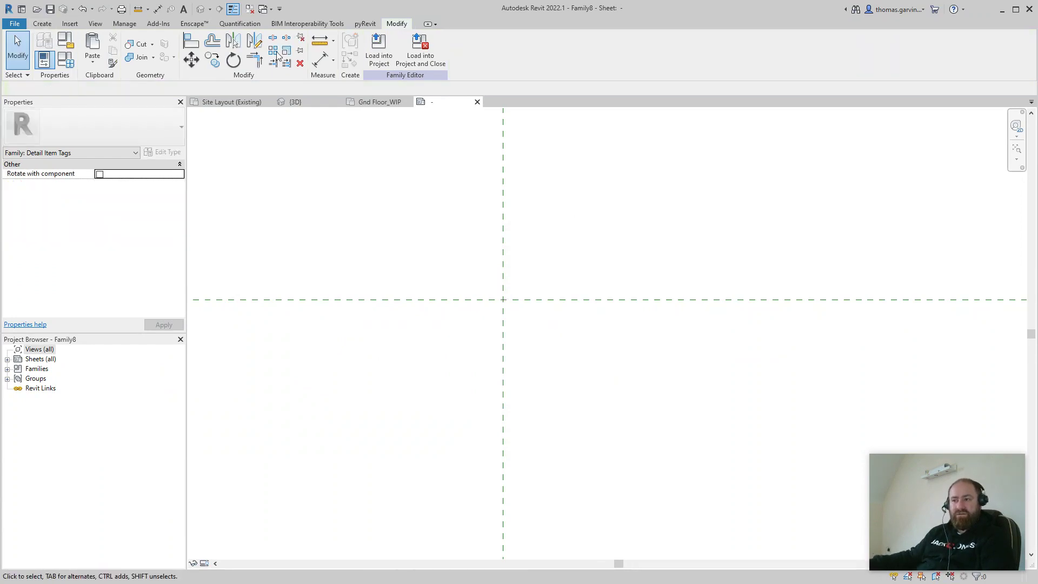
# Paste the label back Aligned to Current View and confirm it still uses Area
pyautogui.click(92, 62)
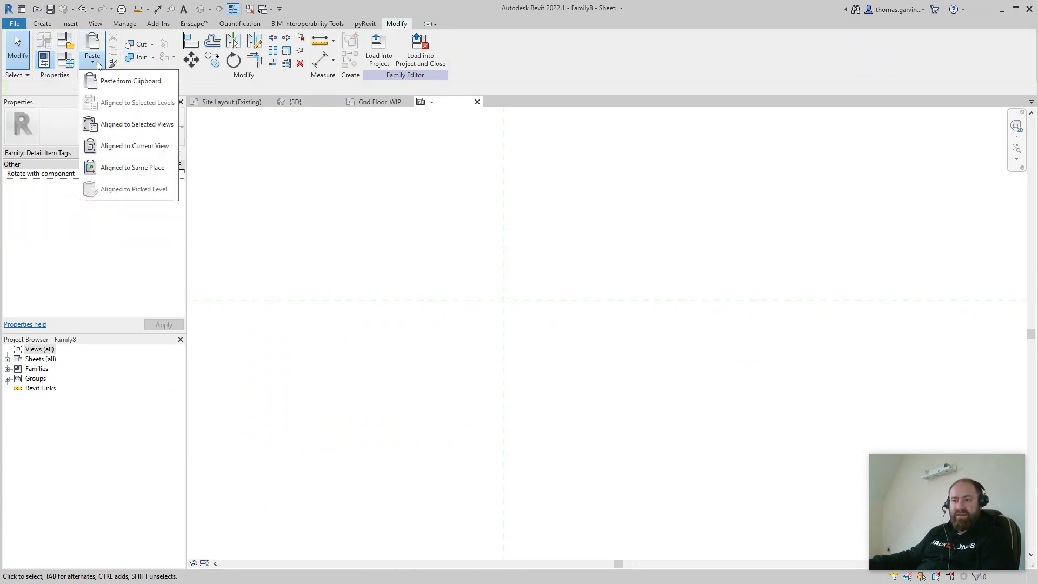
pyautogui.click(157, 145)
pyautogui.click(635, 371)
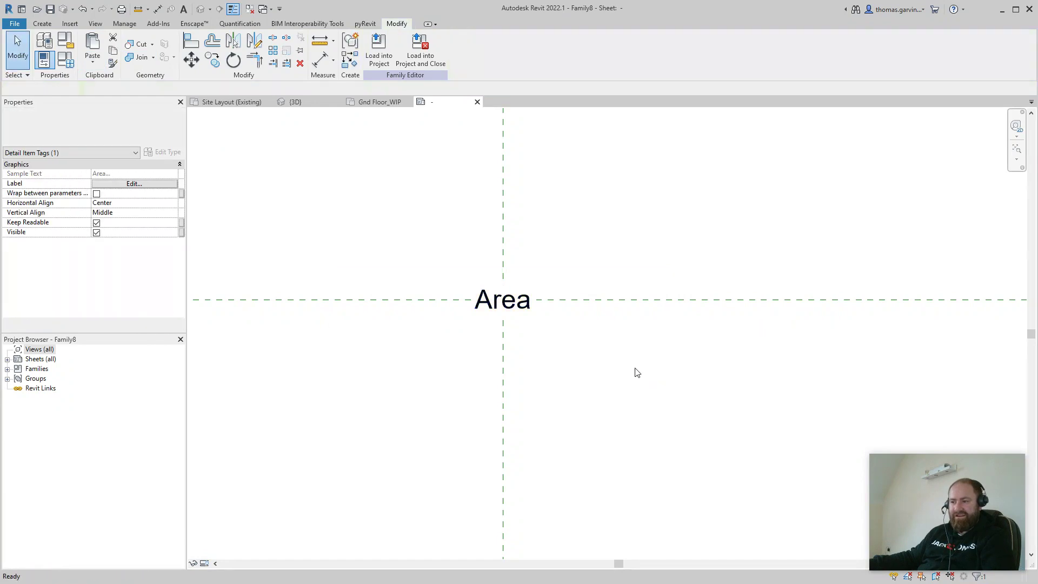
pyautogui.click(519, 311)
pyautogui.click(375, 61)
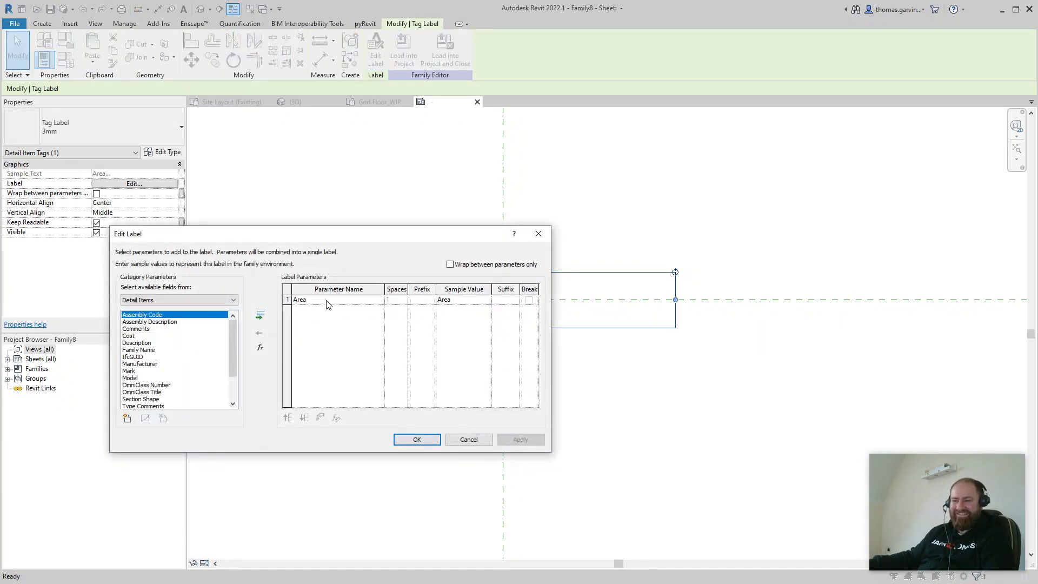
pyautogui.click(415, 438)
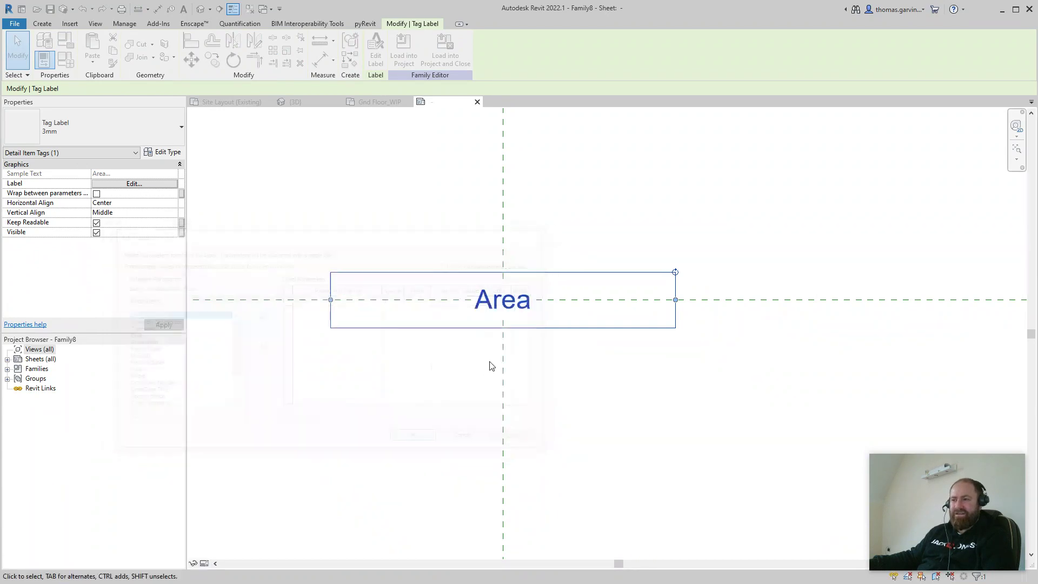
# Save the tag family as Family8 in the Revit\Families folder
pyautogui.click(20, 25)
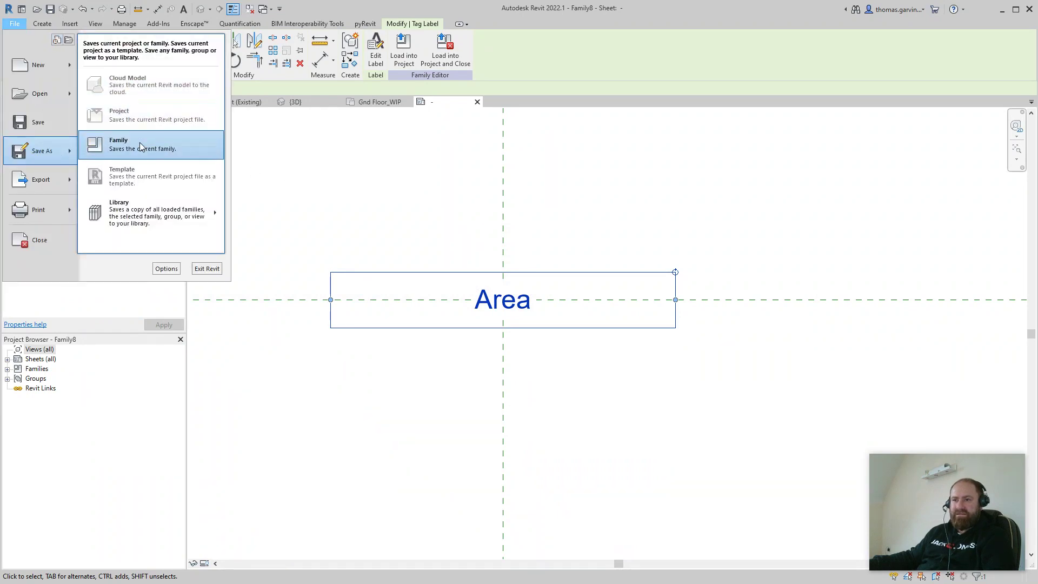
pyautogui.click(416, 149)
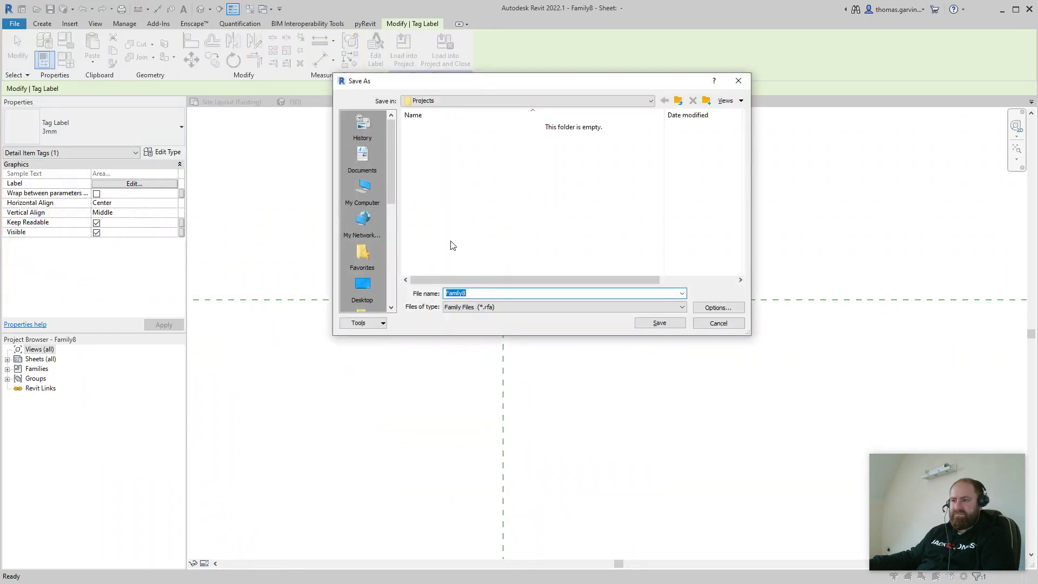
pyautogui.click(478, 102)
pyautogui.click(498, 173)
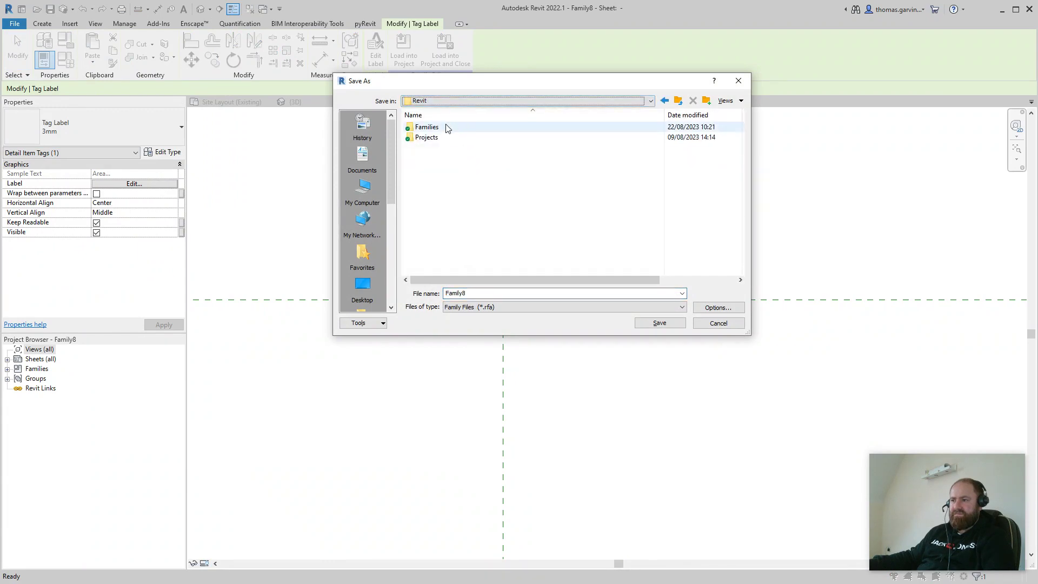
pyautogui.doubleClick(445, 127)
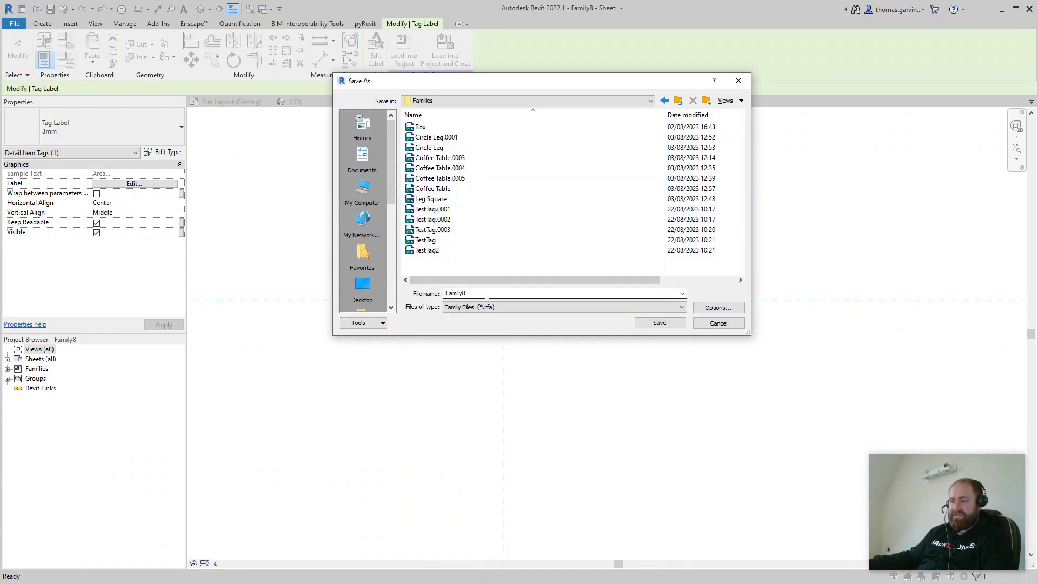
pyautogui.click(664, 324)
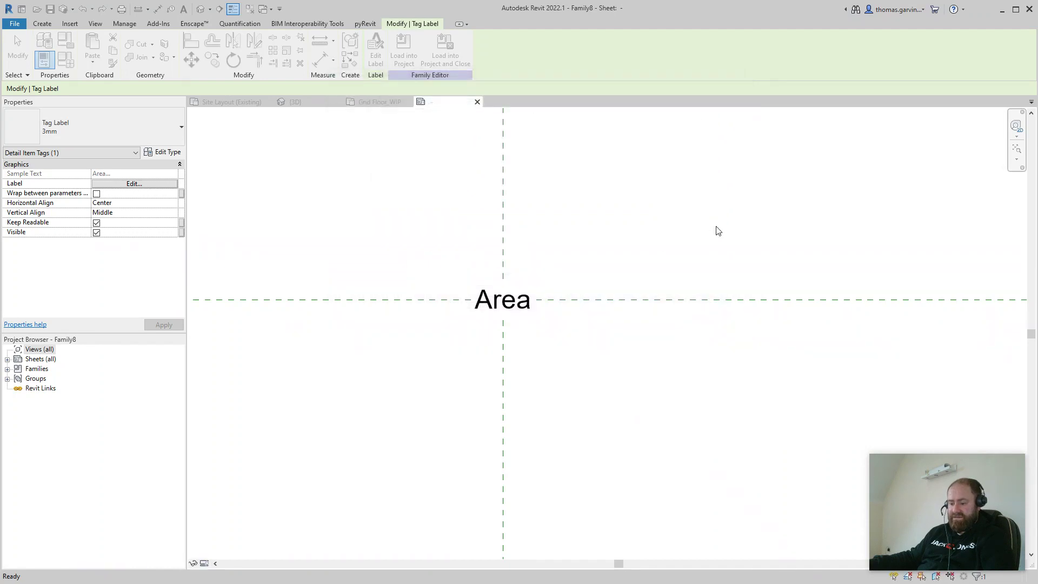
pyautogui.click(717, 231)
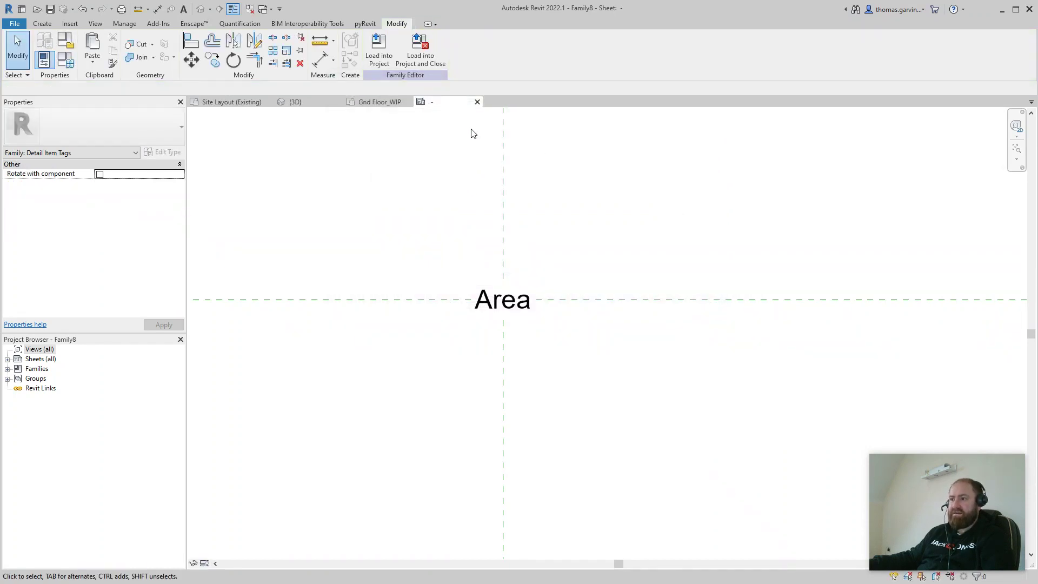
# Load Family8 into Simple Building.rvt and close the family editor
pyautogui.click(430, 45)
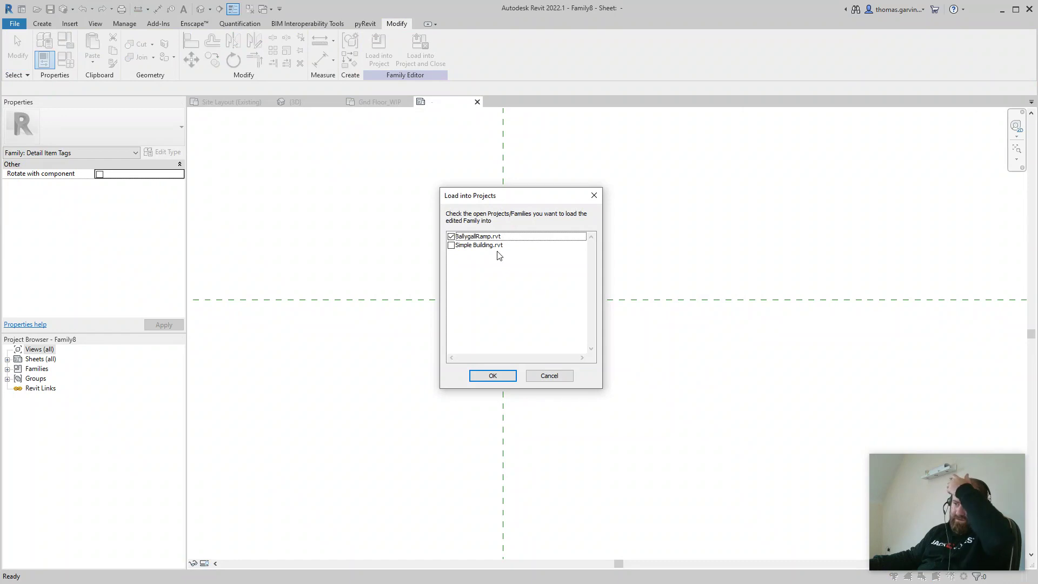
pyautogui.click(451, 244)
pyautogui.click(493, 375)
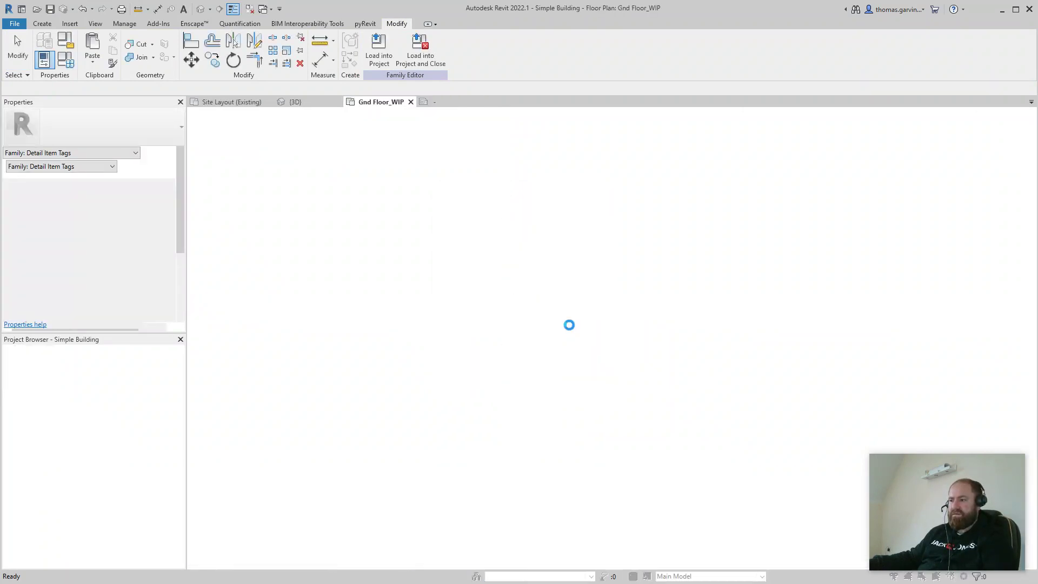
# On Gnd Floor_WIP, tag the hatched and cross-hatched filled regions by category without leaders
pyautogui.click(585, 304)
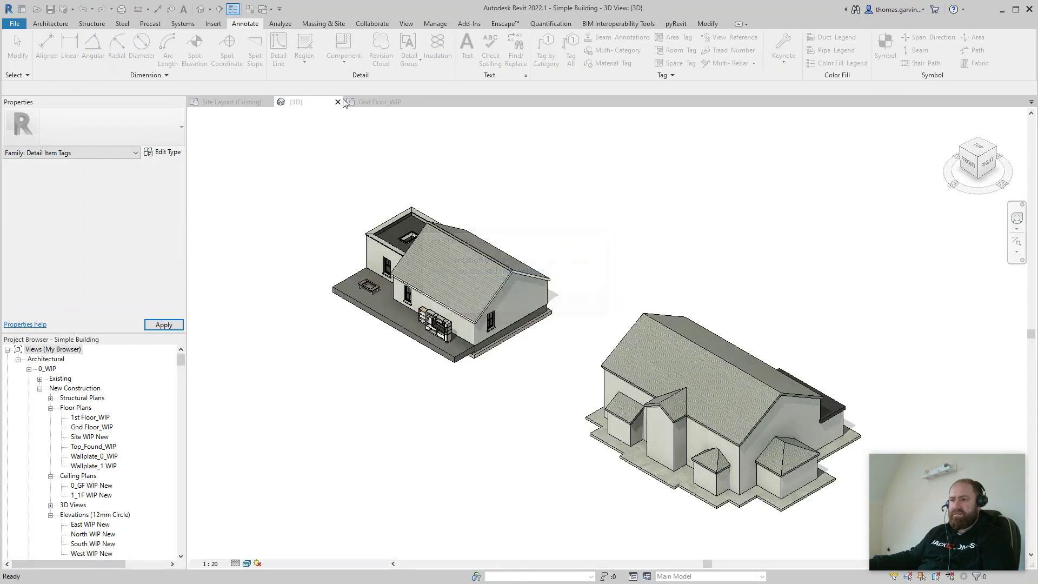
pyautogui.click(373, 101)
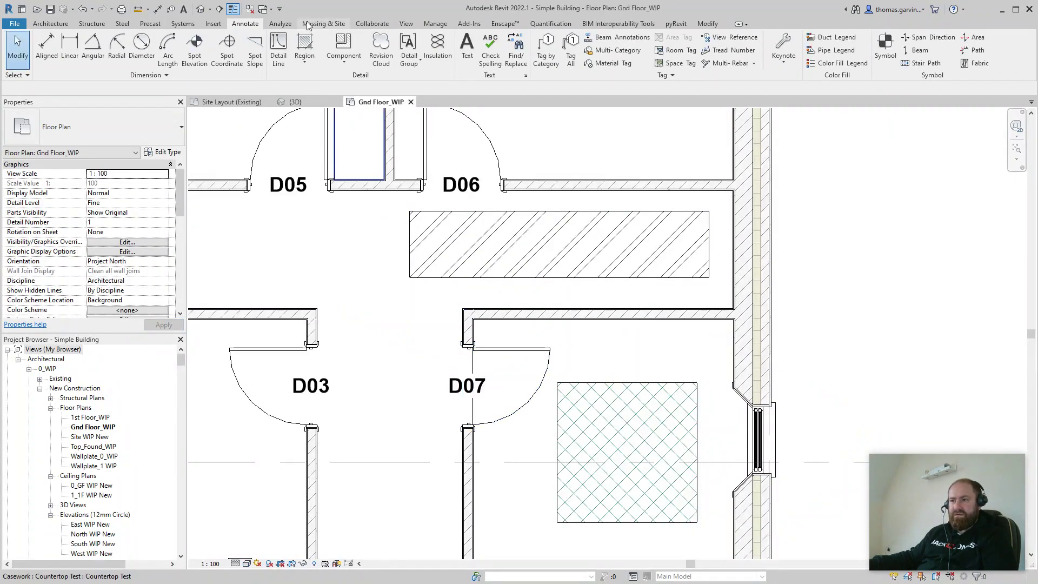
pyautogui.click(544, 52)
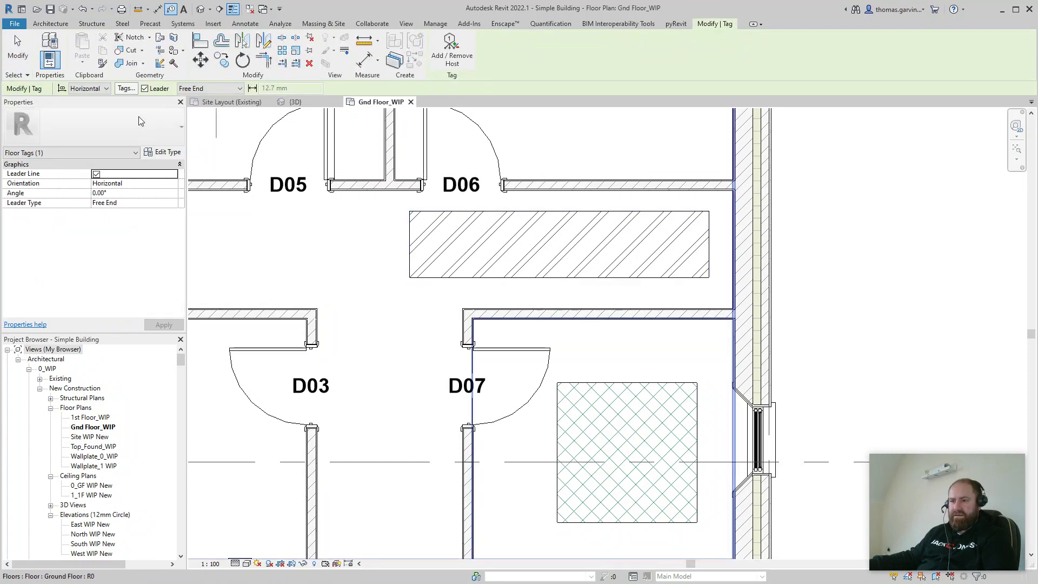
pyautogui.click(145, 88)
pyautogui.click(559, 254)
pyautogui.click(627, 459)
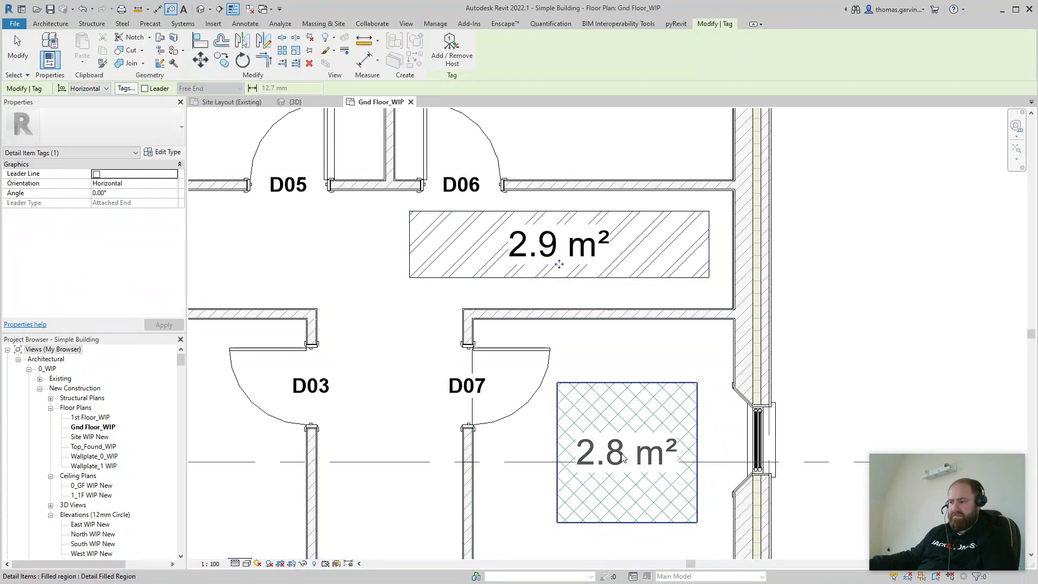
pyautogui.scroll(1, 621, 426)
pyautogui.scroll(-2, 576, 395)
pyautogui.press('Escape')
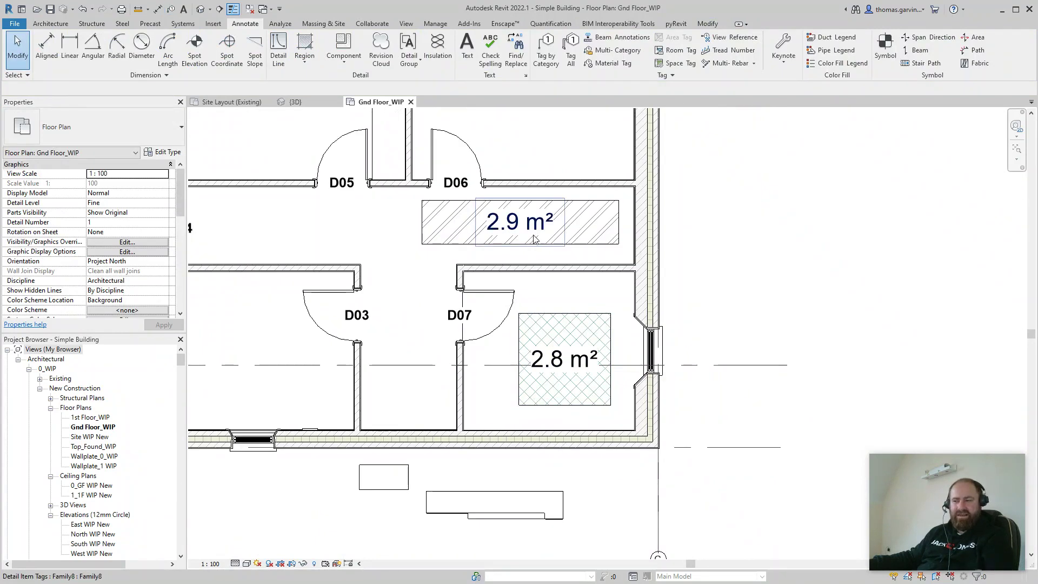
# Stretch the 2.9 m² region right and down, updating its tag to 7.8 then 33.2 m²
pyautogui.click(618, 227)
pyautogui.moveTo(619, 224); pyautogui.dragTo(955, 222)
pyautogui.moveTo(693, 252); pyautogui.dragTo(475, 386)
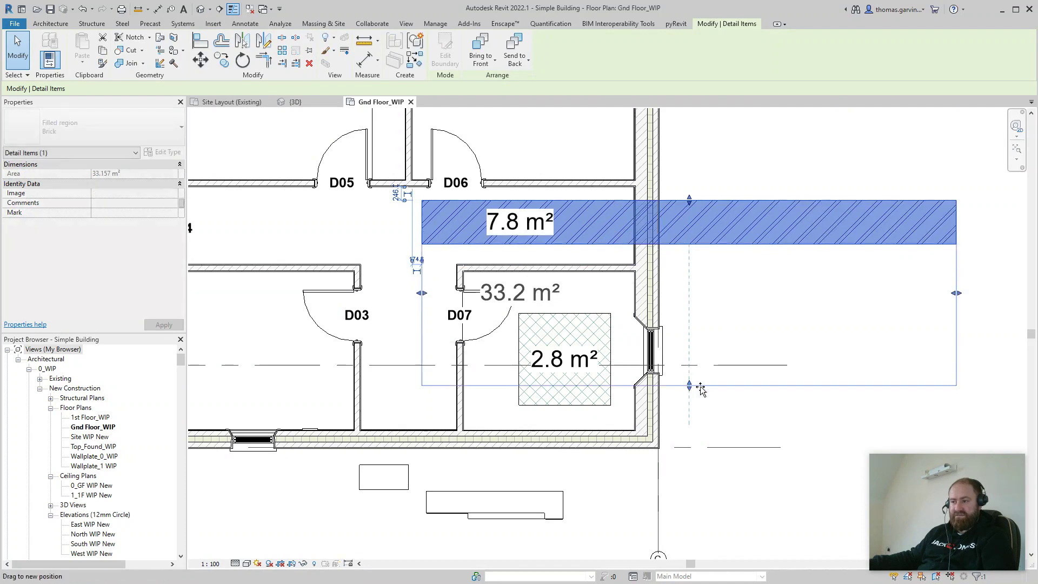